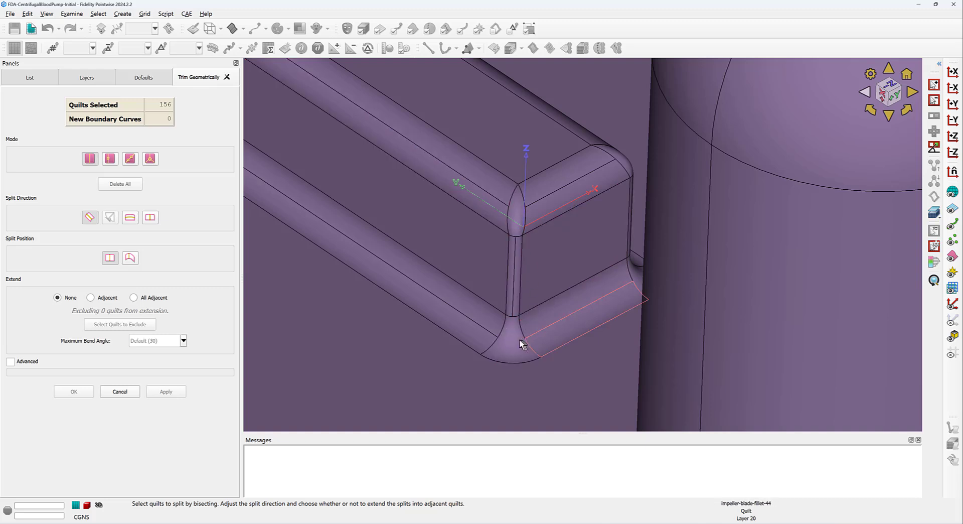
Step: Switch the Trim Geometrically Mode to multi-point split and zoom in on the blade's top corner quilt
click(151, 159)
scroll(520, 208, up, 5)
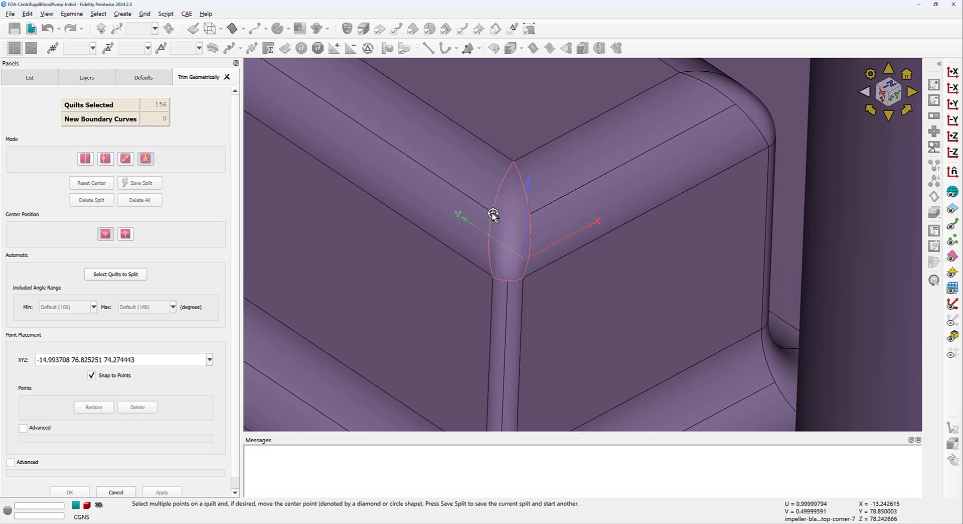
Step: Place three split points across the corner quilt to form a Y-shaped split
click(493, 212)
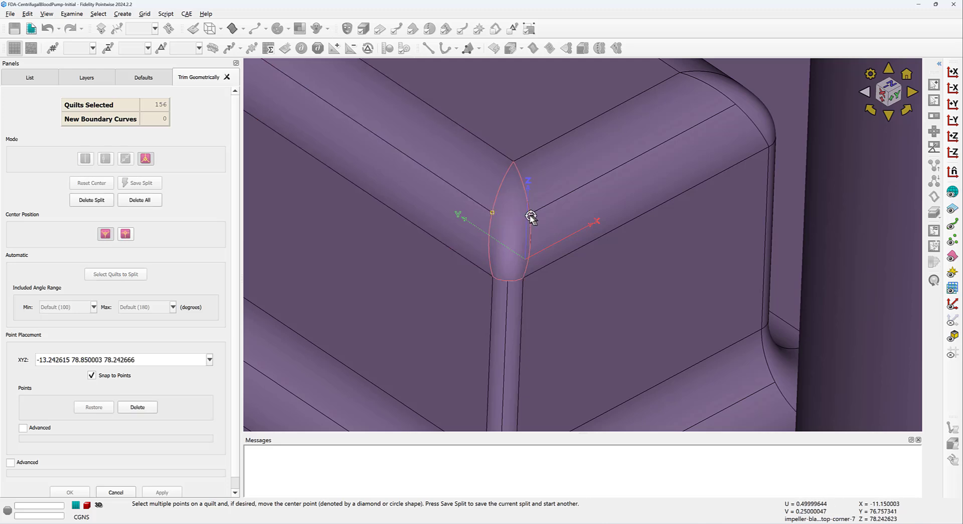
click(530, 215)
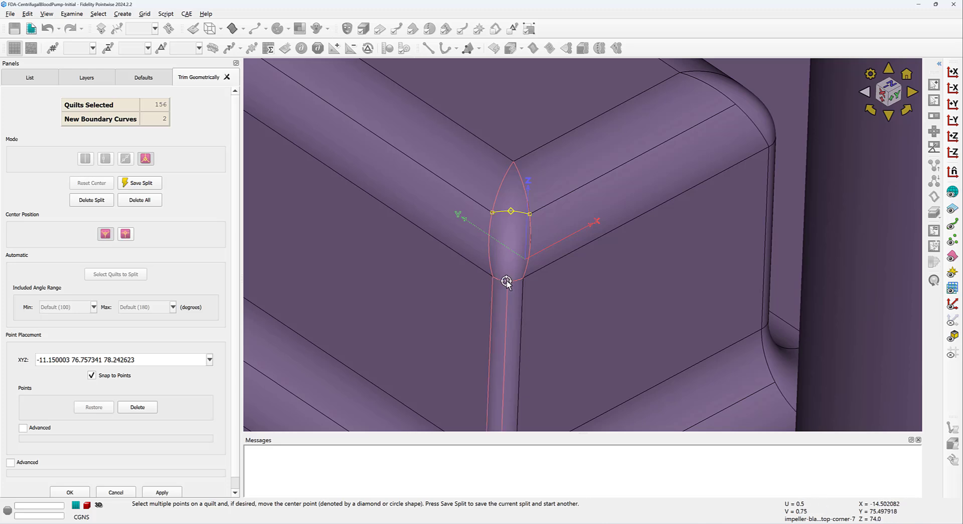
click(507, 282)
Step: Turn on Force Drawing in Parametric Space under the Advanced options
click(11, 462)
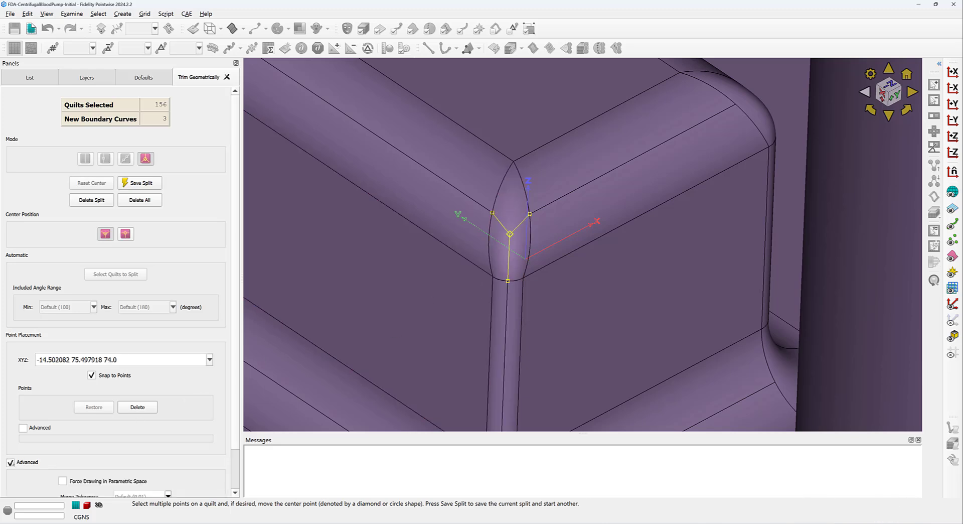
click(63, 481)
scroll(522, 237, up, 2)
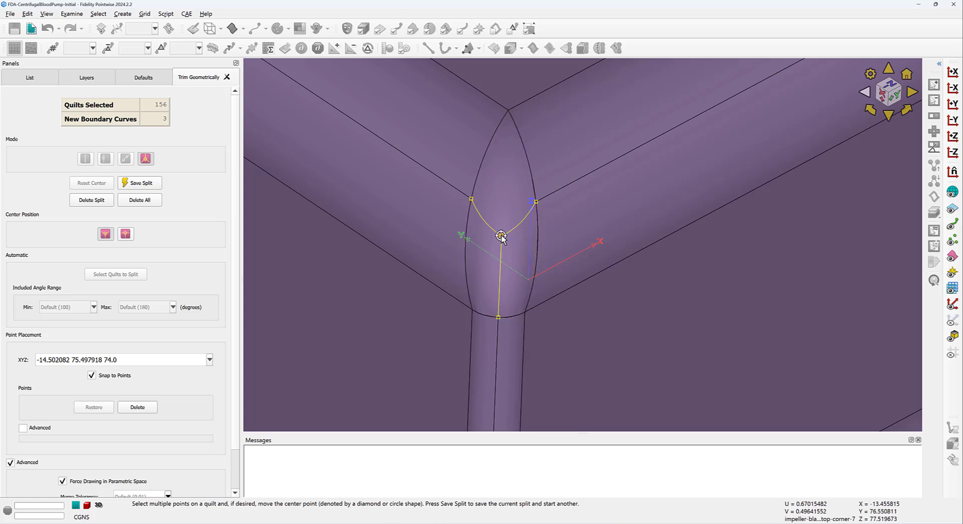
Step: Move the Y split's centre, reset it, then use the orthogonality-optimized Center Position
drag(501, 236, 504, 216)
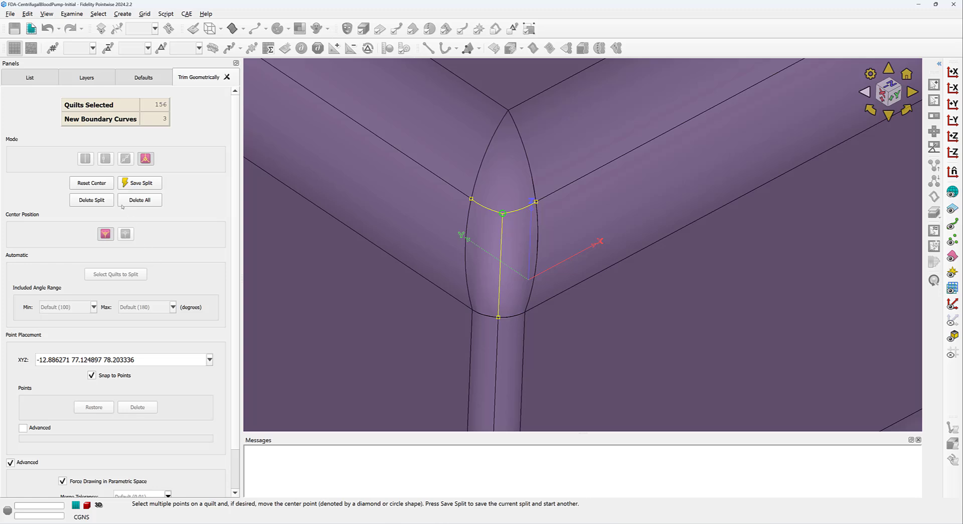
click(99, 184)
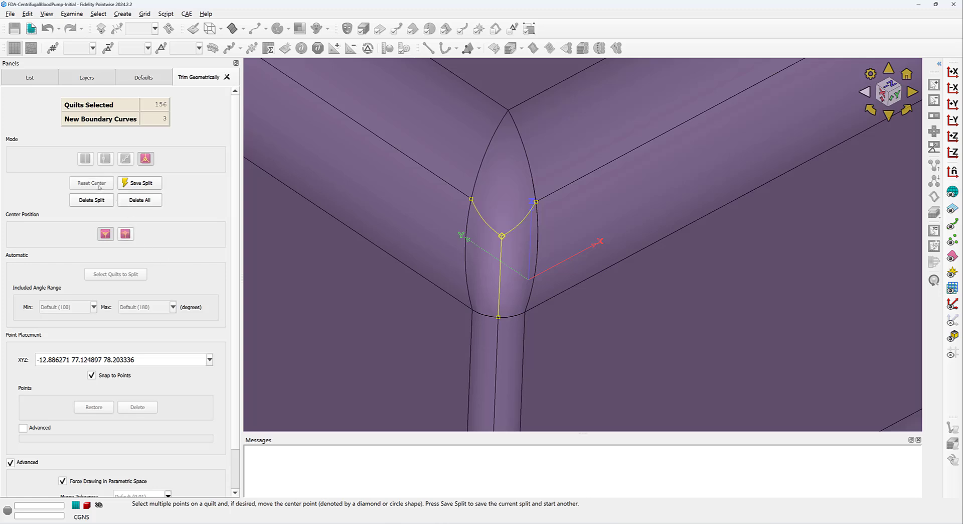
click(503, 236)
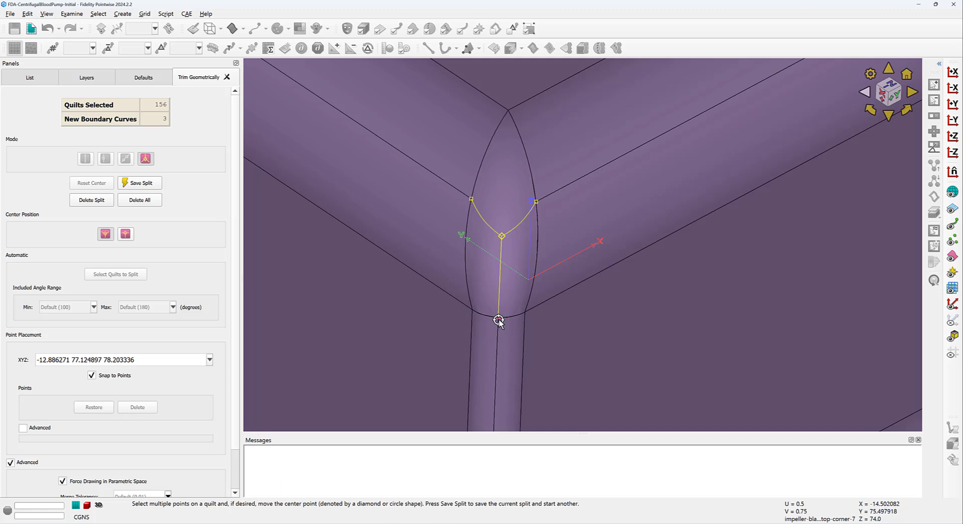
click(126, 233)
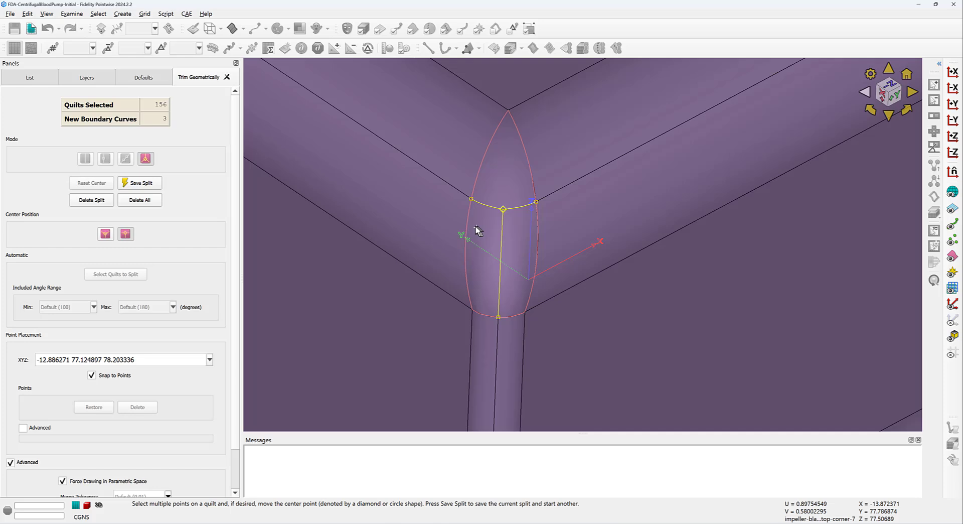
Step: Zoom out to the whole impeller disk and delete the manual Y split
scroll(476, 227, down, 5)
scroll(476, 227, down, 8)
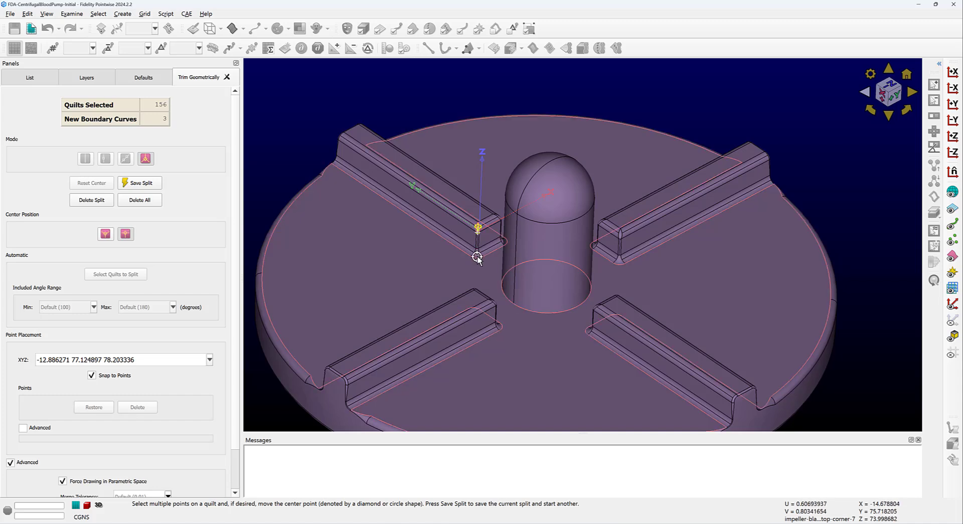
click(99, 200)
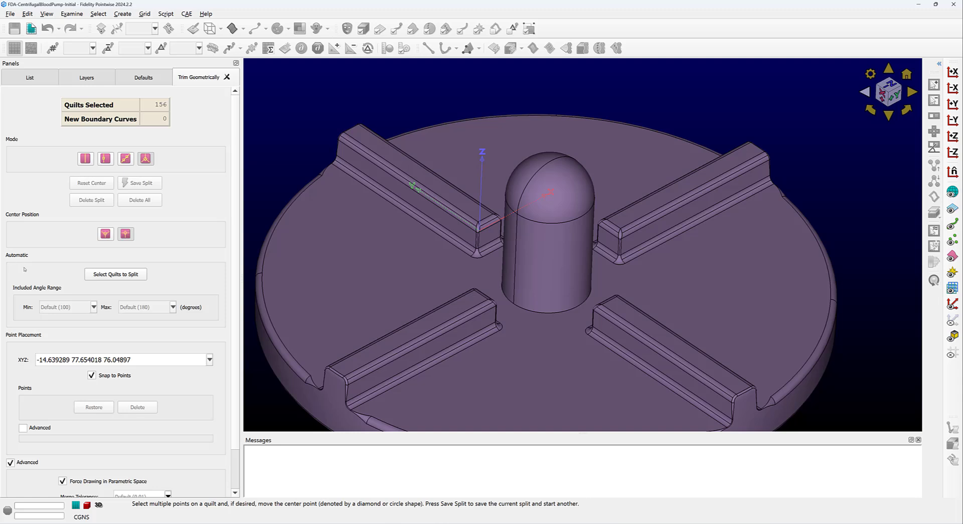
Step: Auto-split the blade's top corner quilt and the lower fillet corner quilt
click(116, 275)
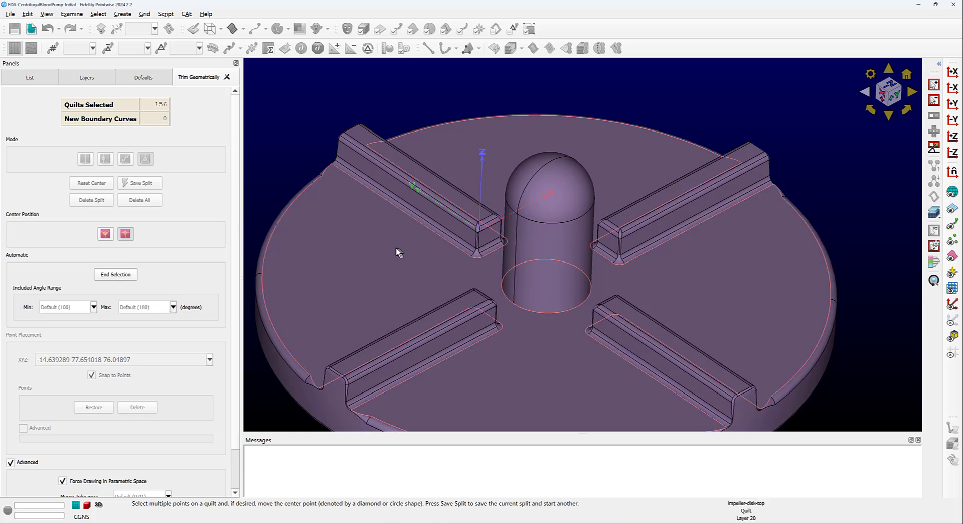
scroll(477, 227, up, 3)
scroll(477, 232, up, 2)
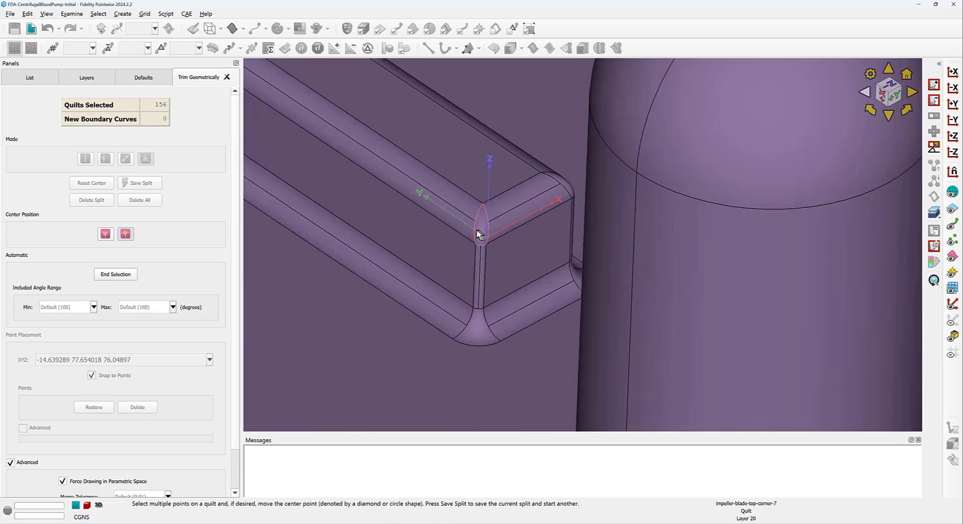
click(478, 231)
click(478, 315)
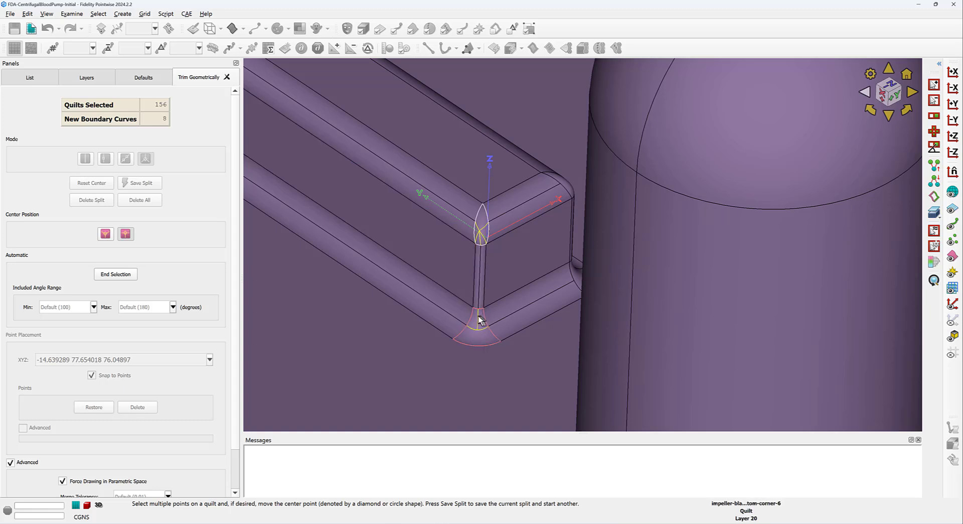
scroll(480, 320, up, 2)
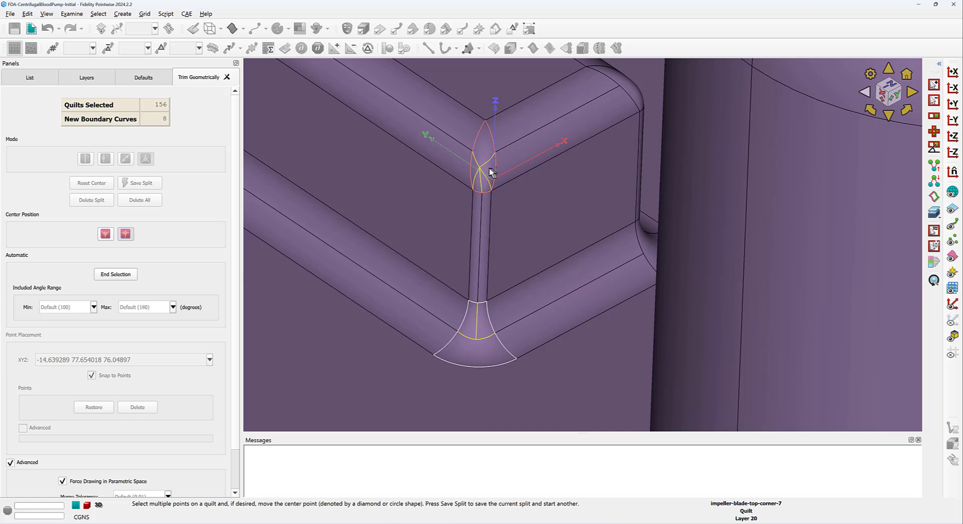
scroll(491, 172, up, 1)
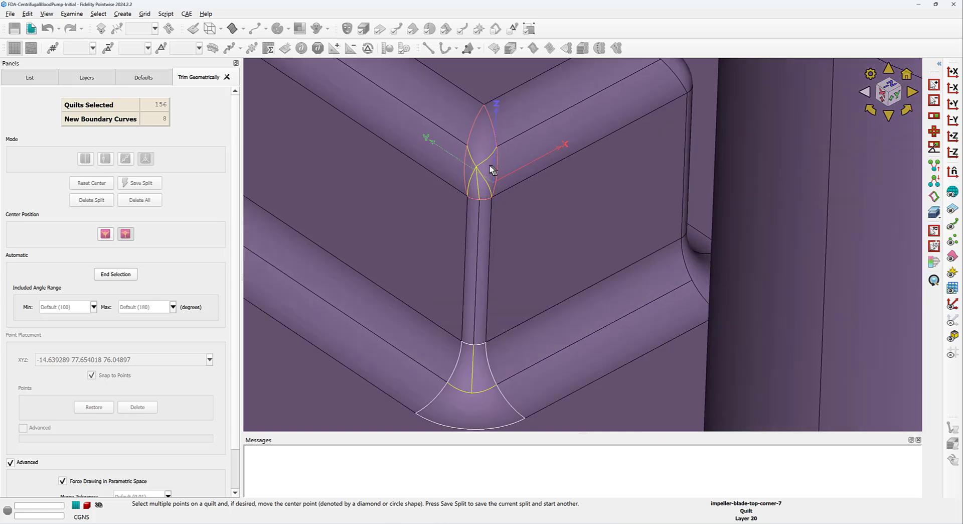
scroll(490, 164, up, 1)
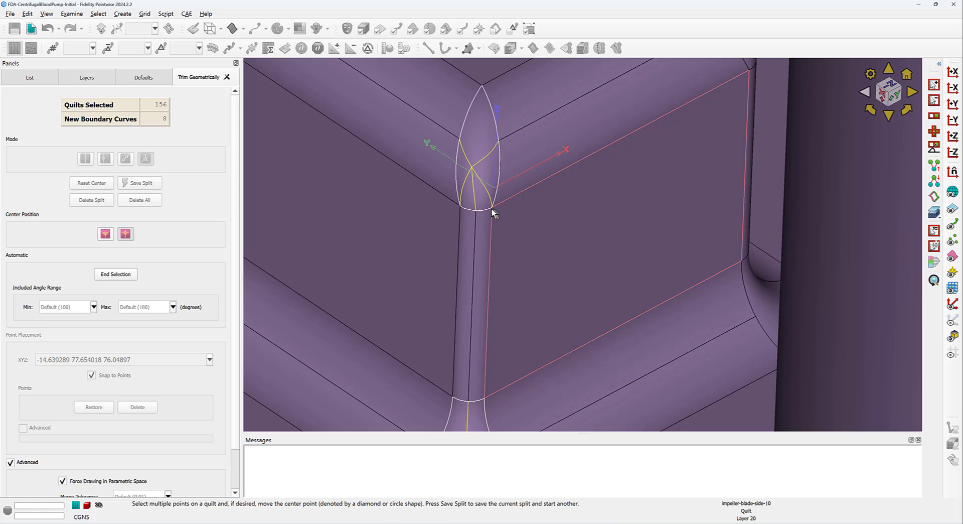
Step: Set the minimum included angle to 125° and bring up the Select Similar options
click(61, 307)
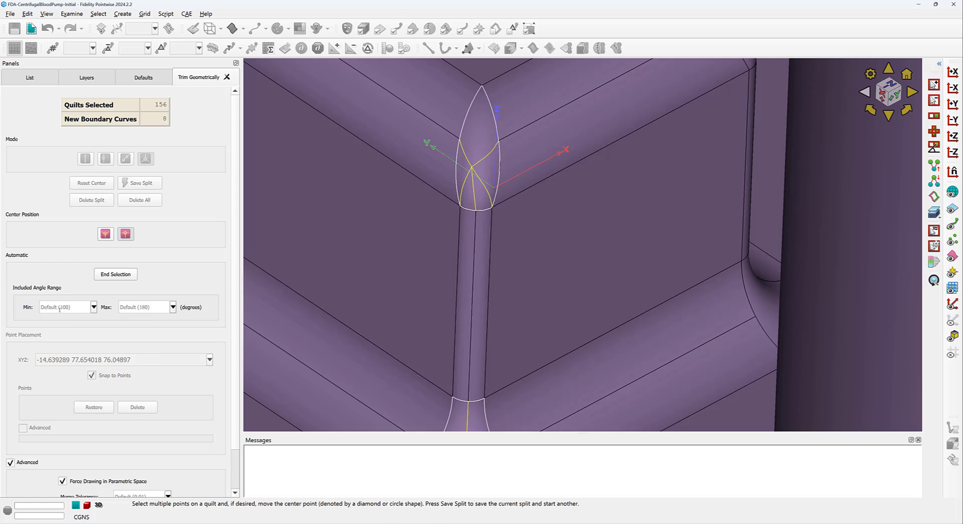
text(125)
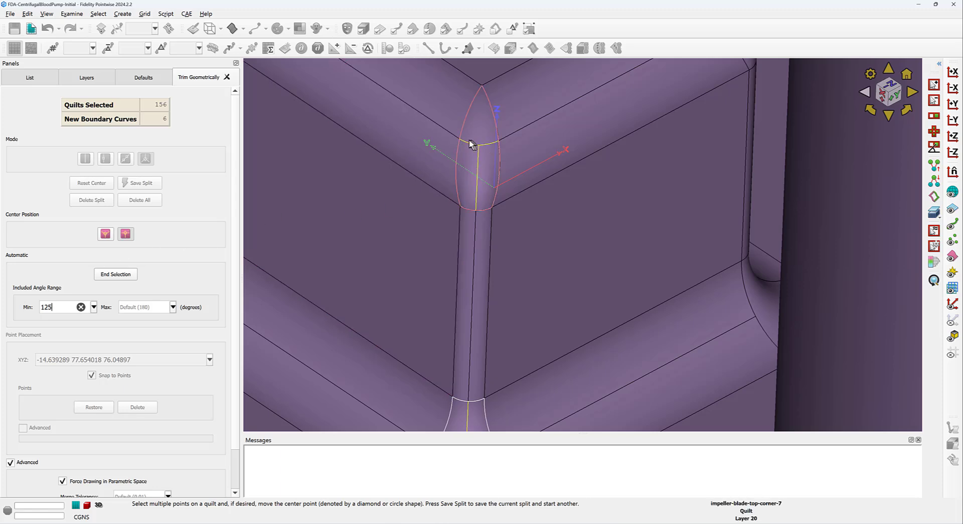
scroll(454, 149, down, 2)
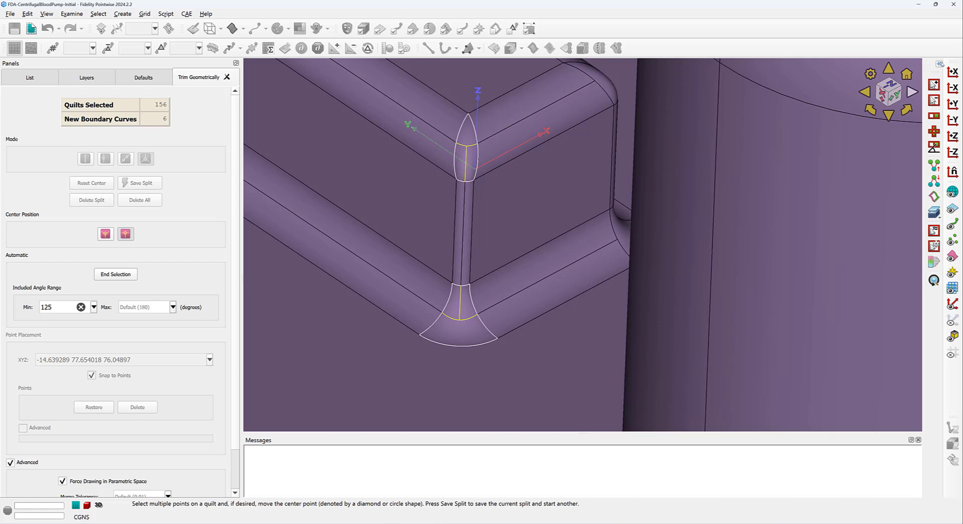
click(940, 64)
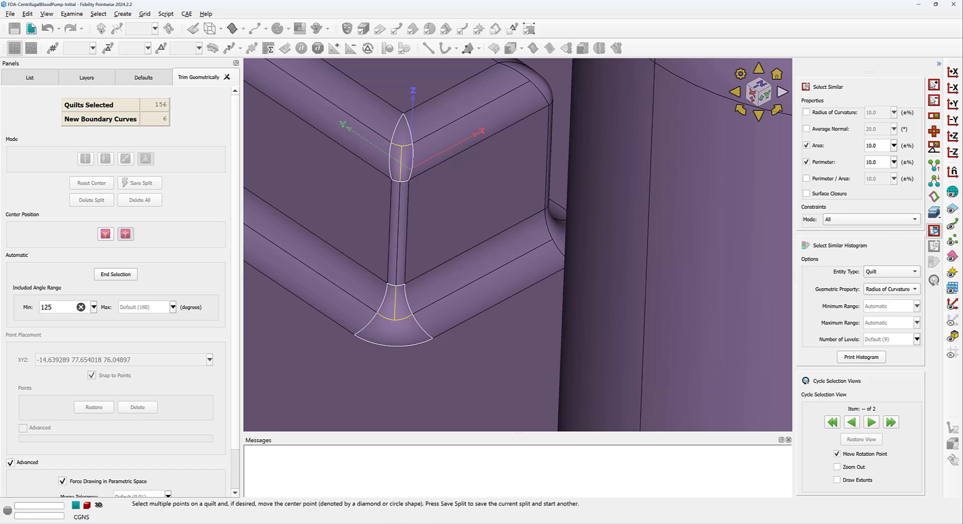
Step: Select all 16 quilts similar to the two seed corners and end selection to auto-split them
click(935, 231)
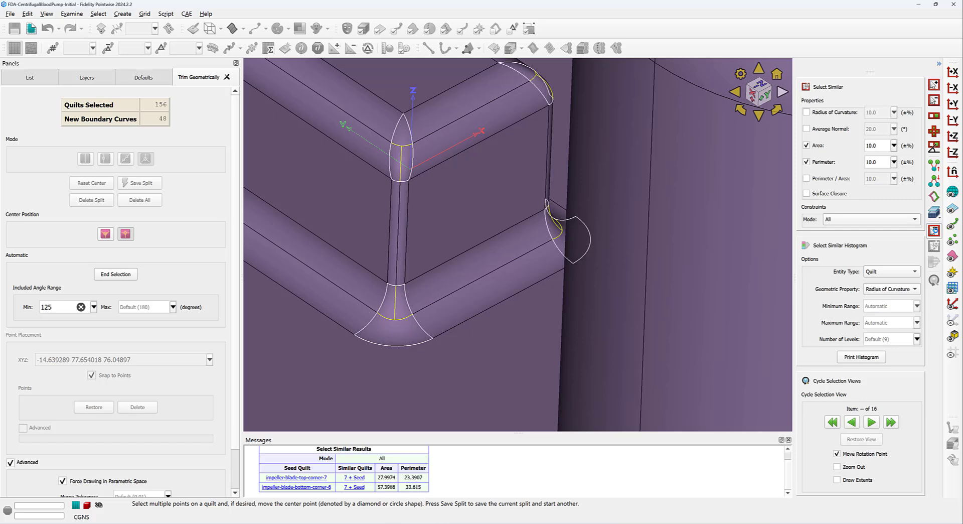
scroll(479, 197, down, 5)
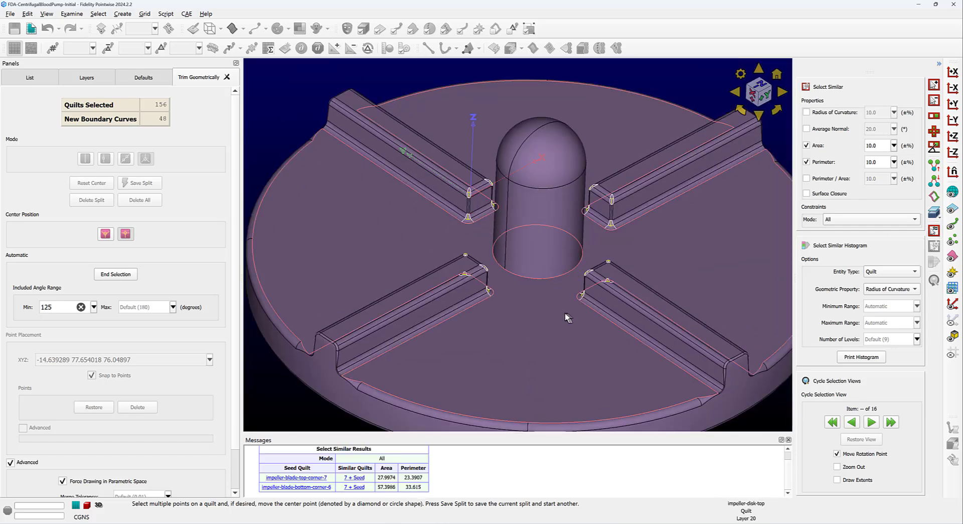
scroll(622, 207, up, 5)
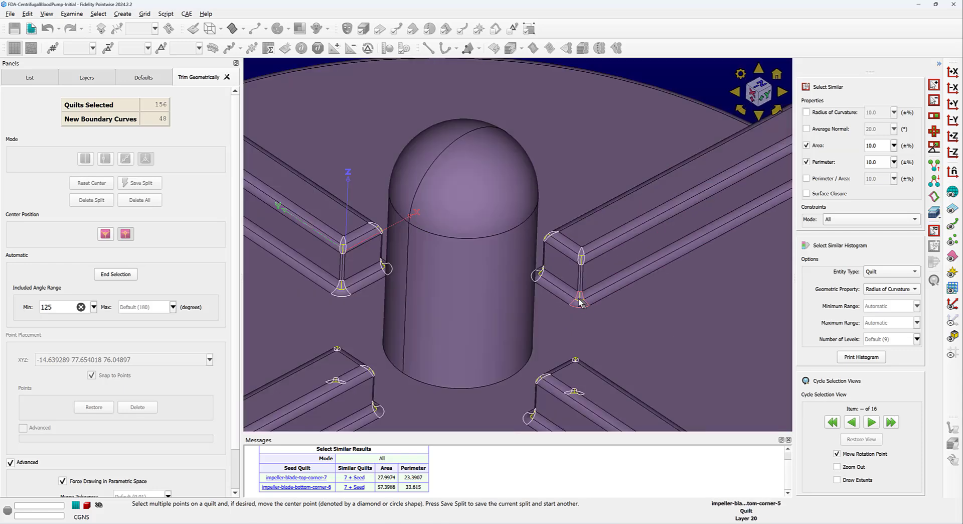
scroll(578, 304, down, 4)
click(111, 275)
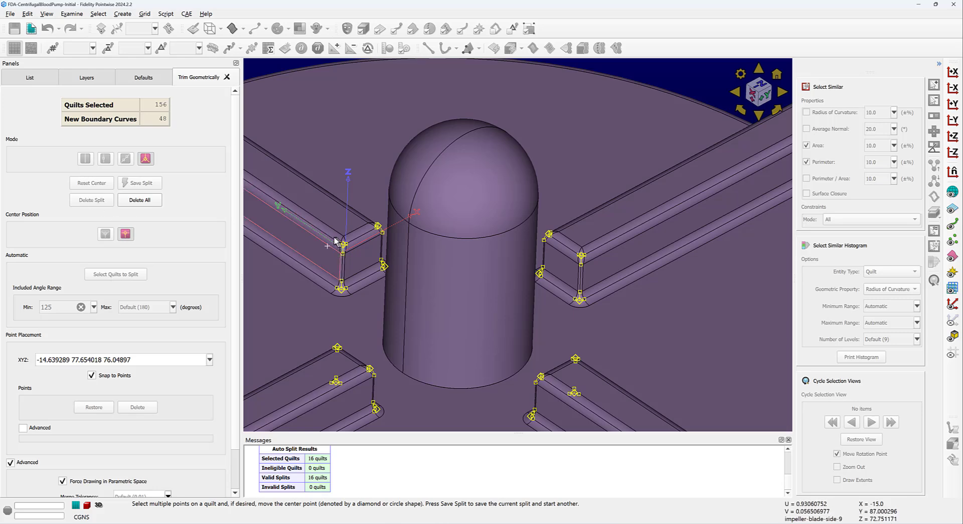
Step: Move the corner quilt's split centre, reset it to default, and save the split
scroll(340, 241, up, 5)
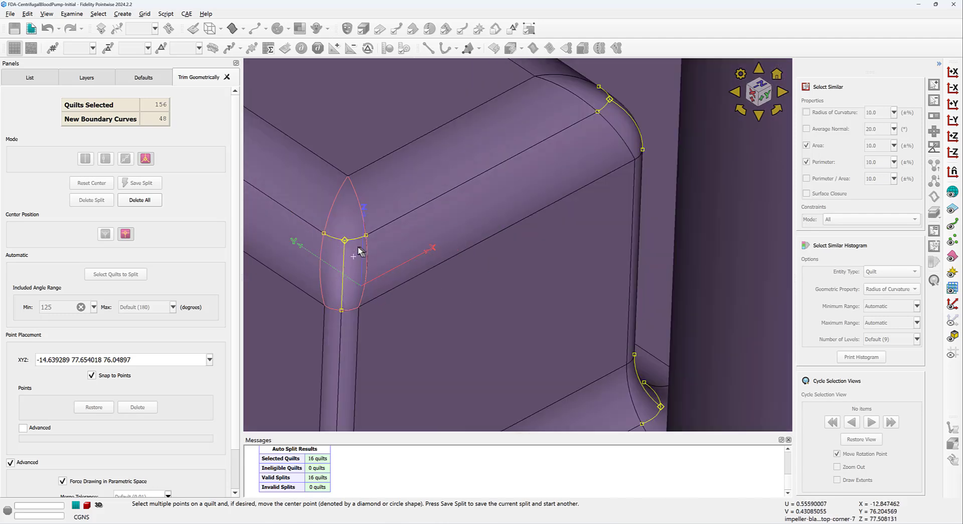
click(346, 242)
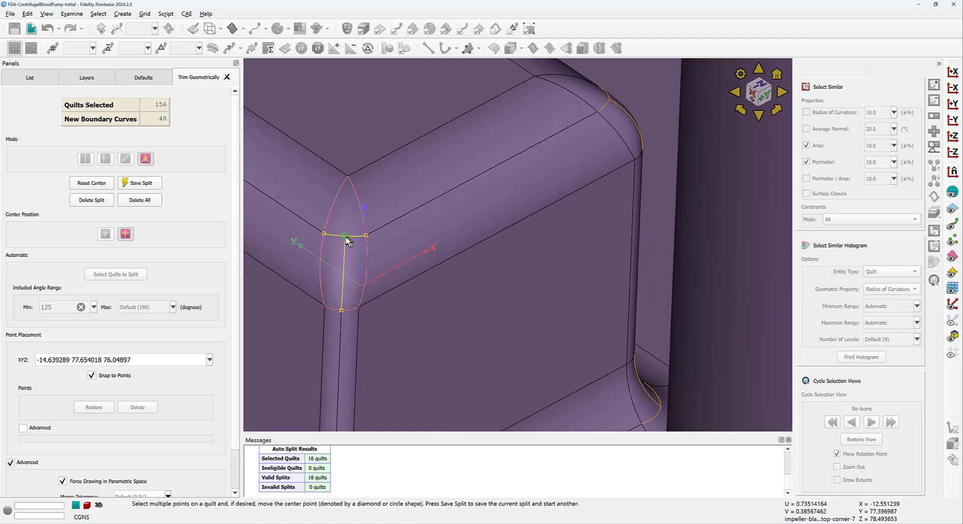
click(345, 244)
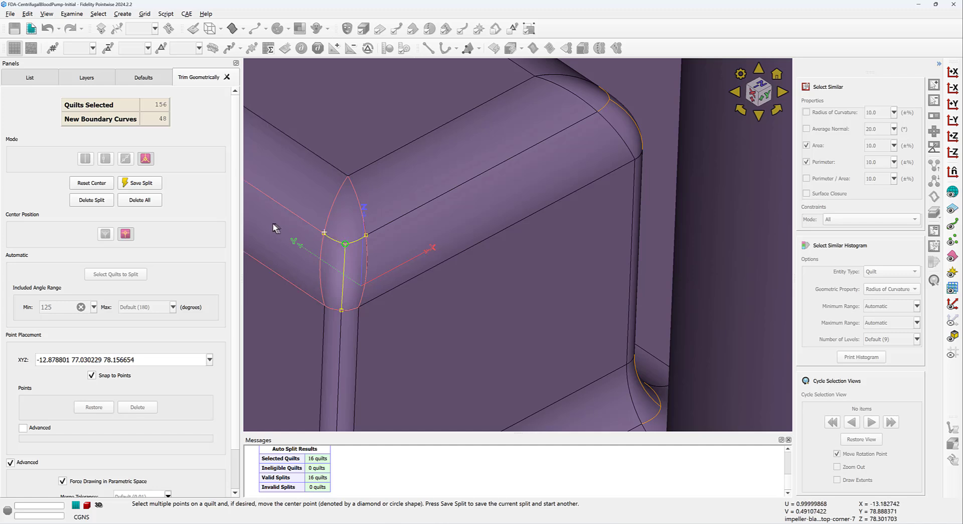
click(98, 184)
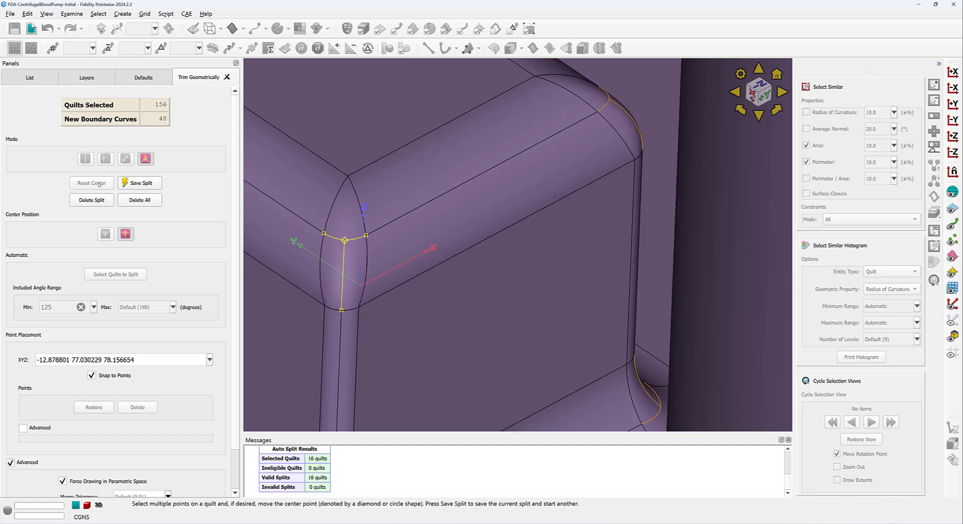
click(143, 182)
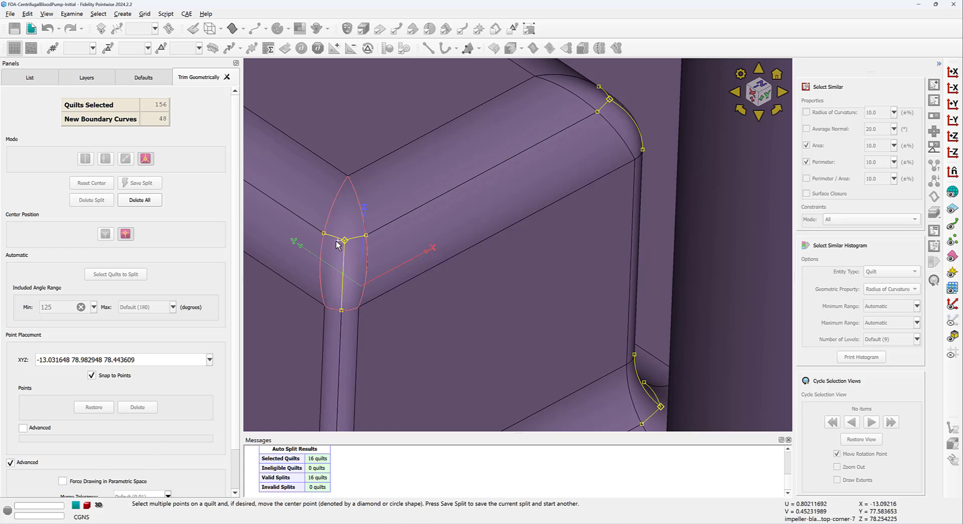
Step: Re-enable Force Drawing in Parametric Space so the corner split curves follow the fillet surface
scroll(338, 243, up, 5)
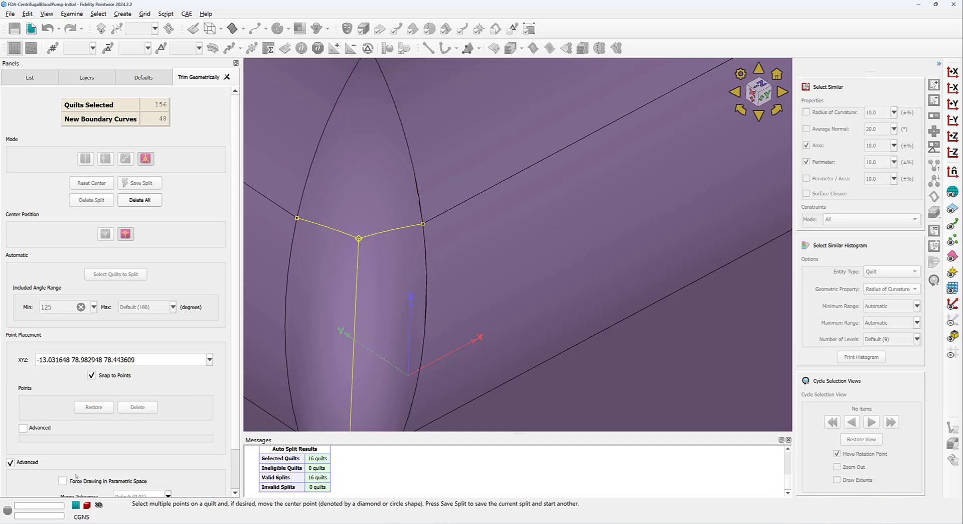
click(66, 480)
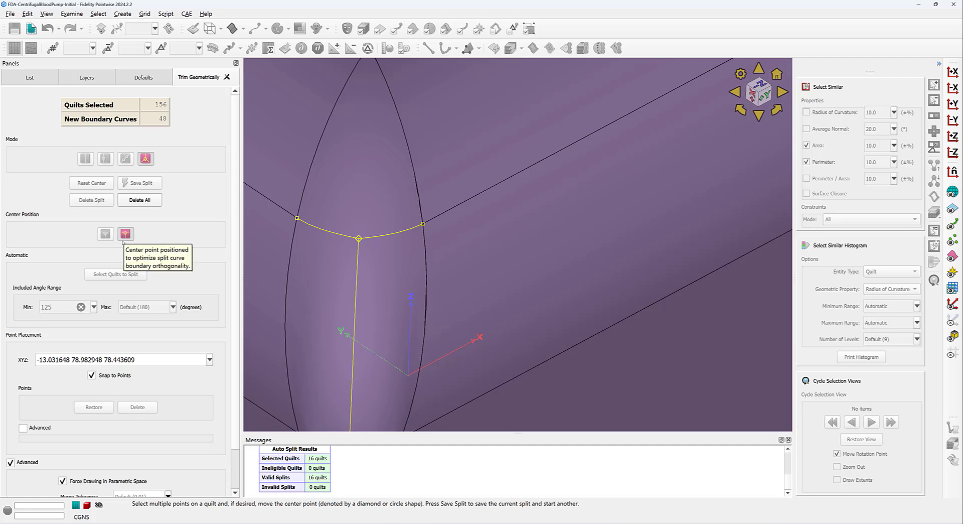
scroll(157, 332, down, 3)
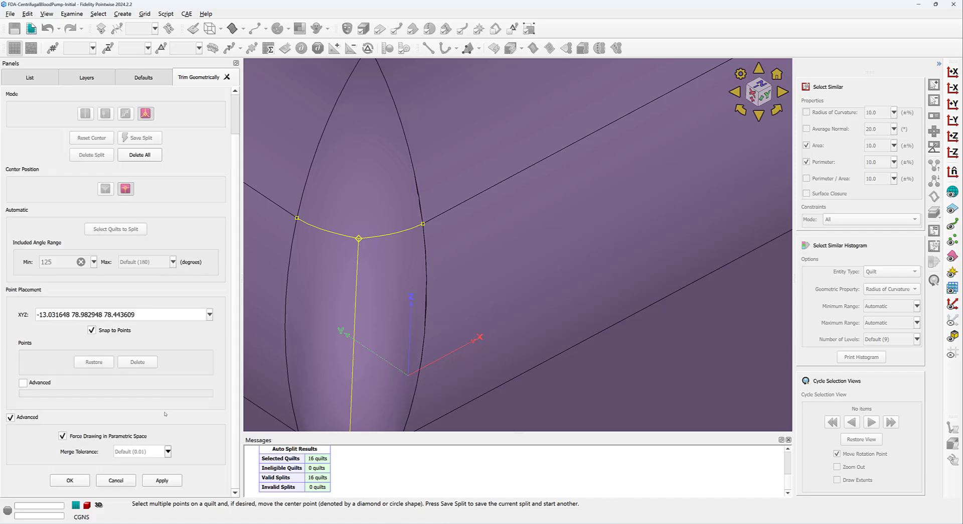